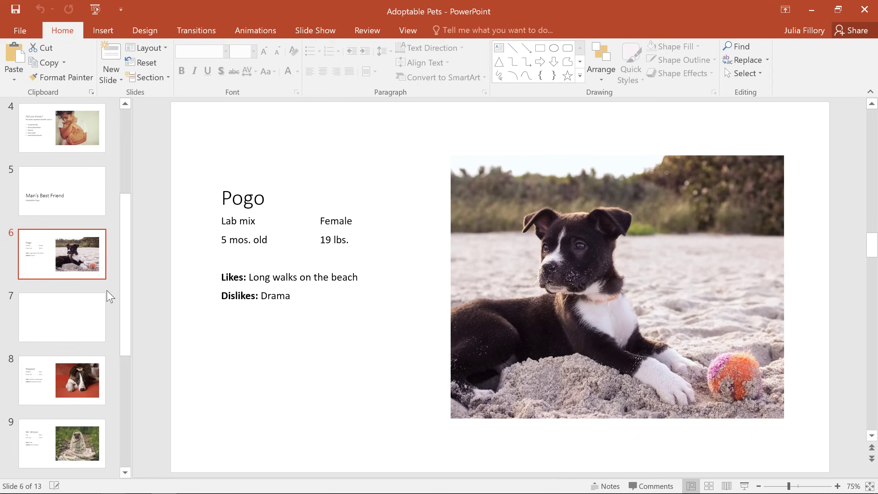
Enter 'Poodle' as a bullet in the left content box of empty slide 7.
left_click(100, 309)
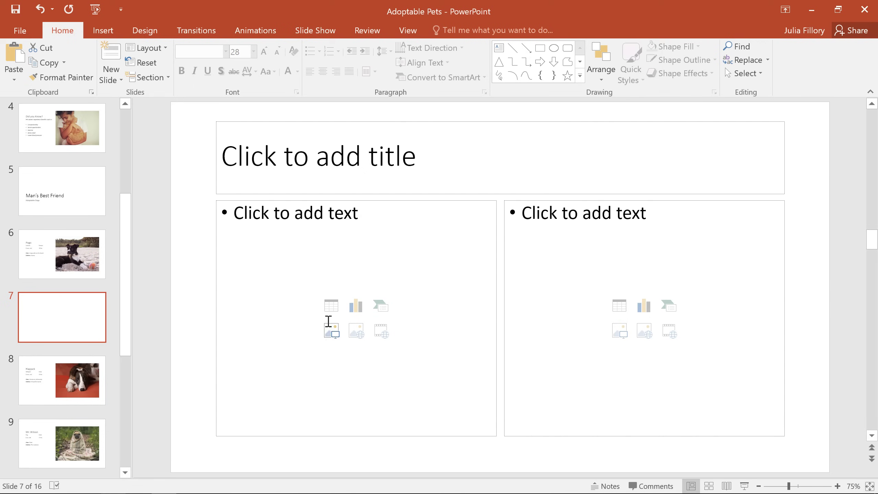
left_click(310, 253)
type("P")
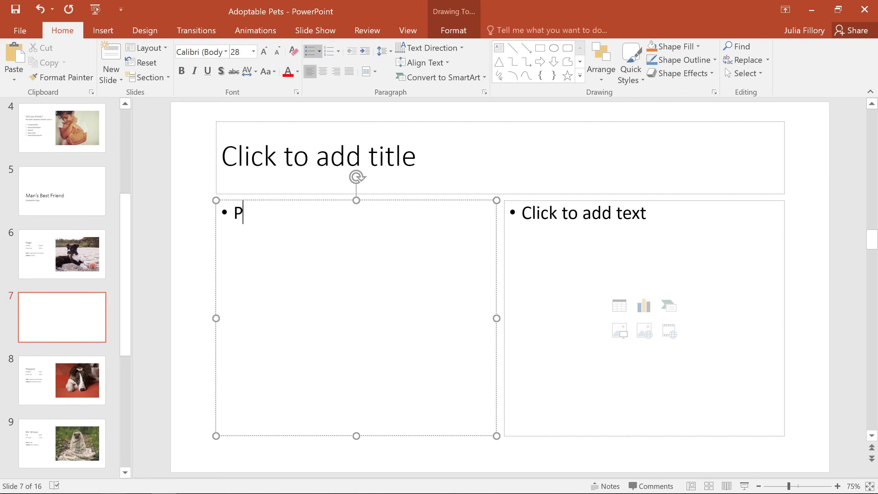
type("oodle")
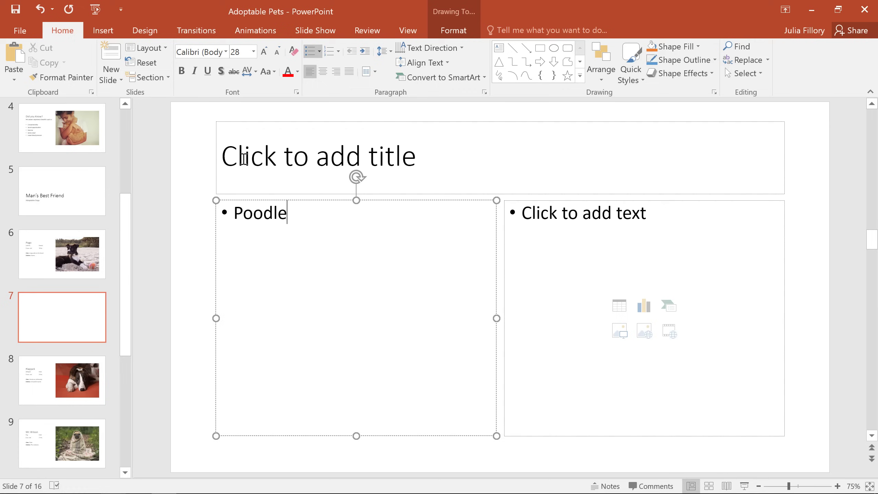
Insert a new slide and a Blank slide after slide 7, then give slide 9 the Section Header layout.
left_click(120, 63)
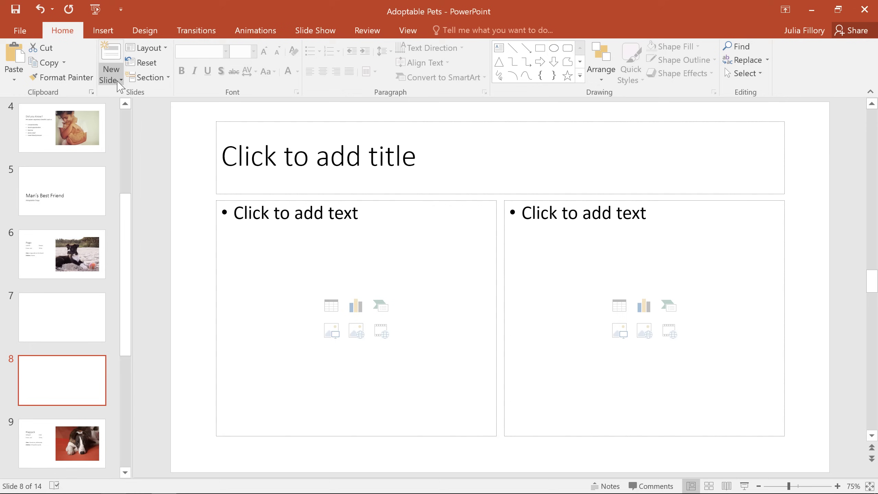
left_click(120, 80)
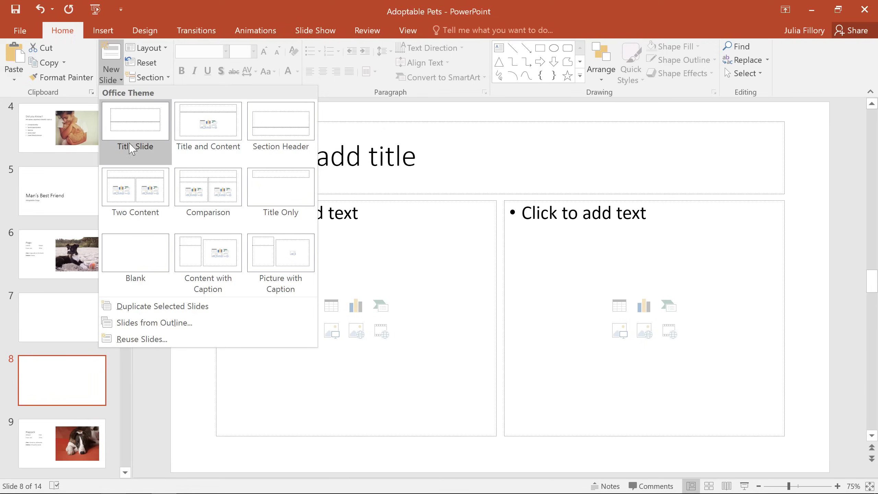
left_click(160, 257)
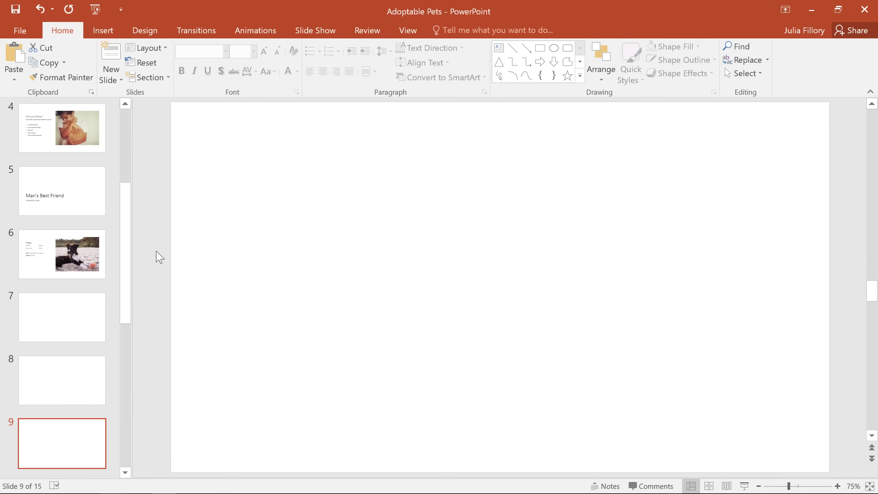
left_click(165, 50)
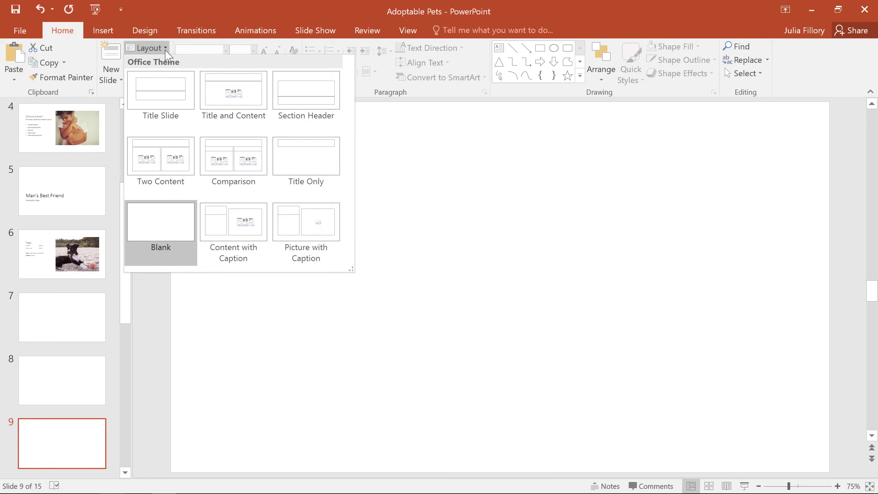
left_click(338, 102)
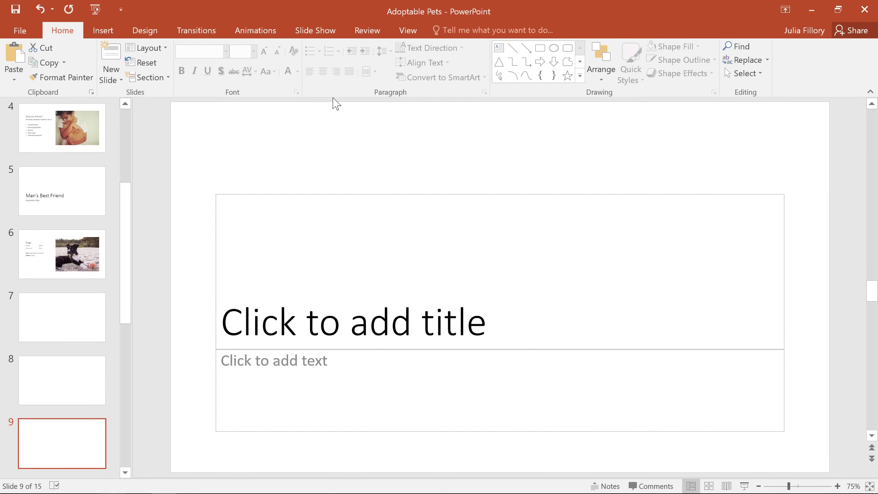
Copy the Pogo slide and paste three copies right after the Mr. Wilson slide.
left_click(92, 246)
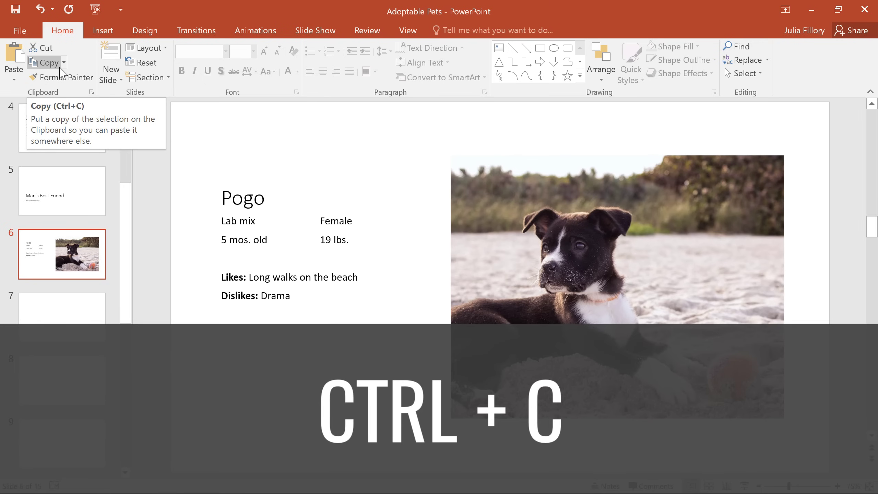
left_click(60, 70)
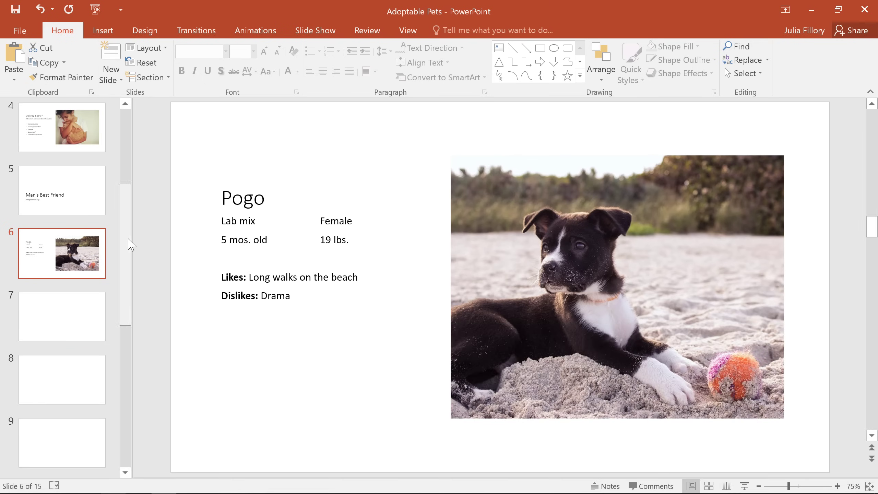
left_click_drag(130, 243, 131, 323)
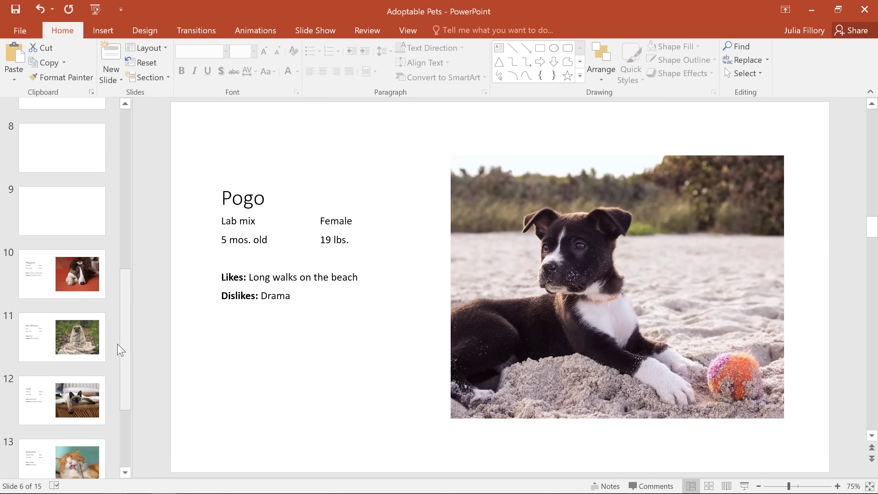
left_click(81, 368)
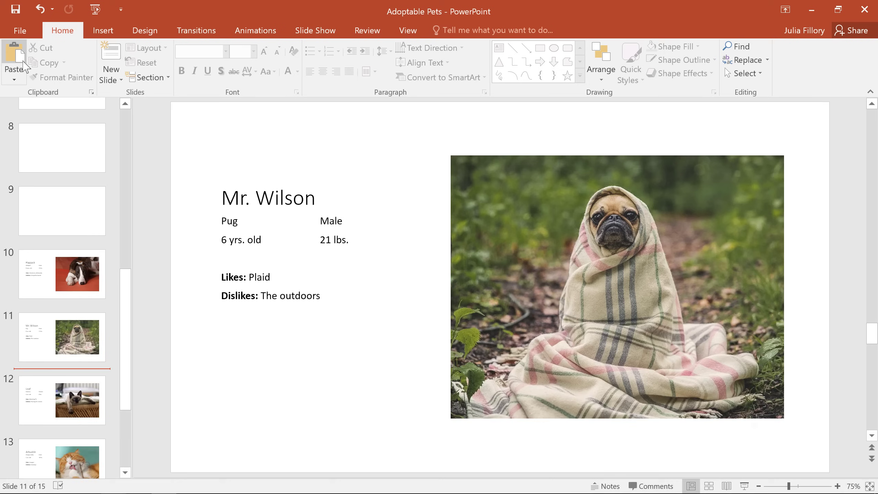
left_click(23, 65)
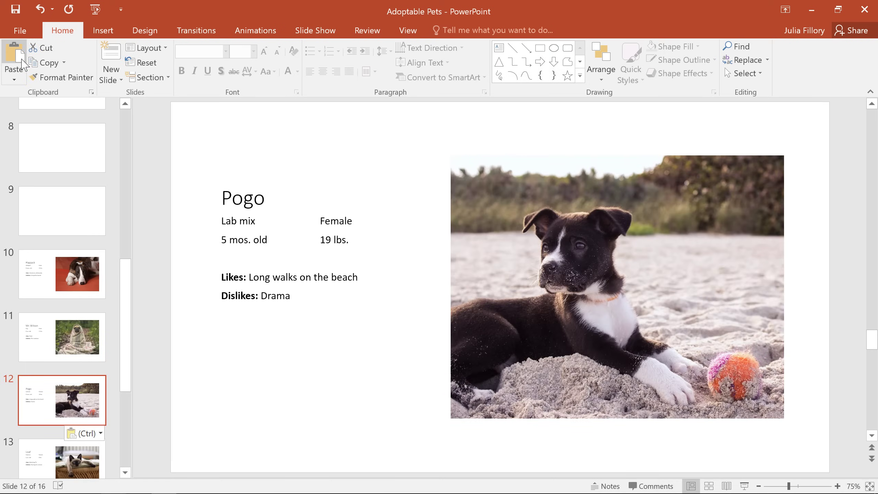
left_click(24, 65)
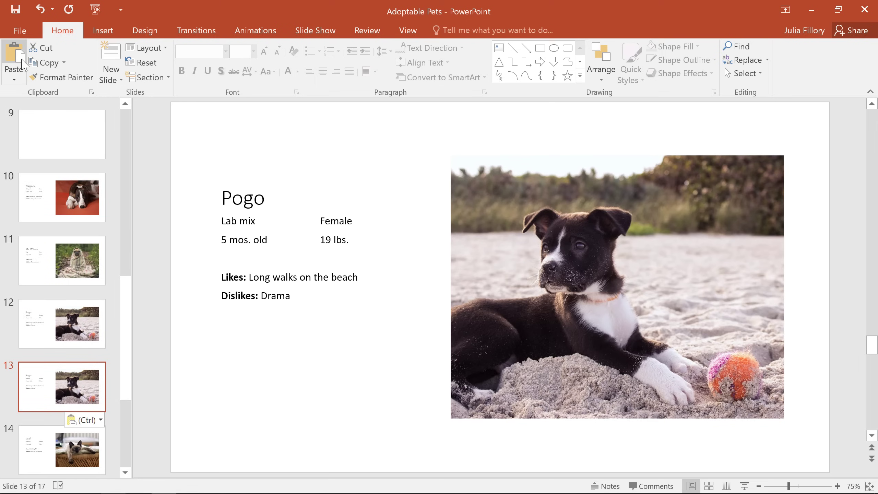
left_click(24, 65)
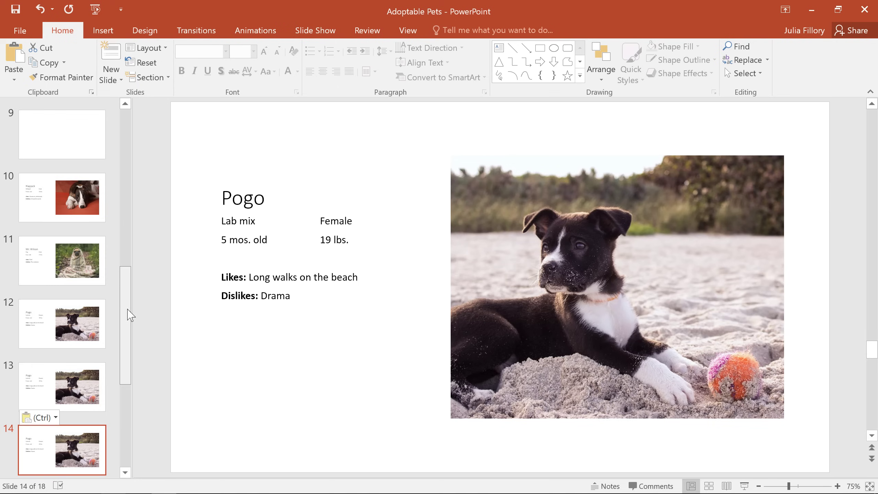
left_click_drag(129, 314, 133, 239)
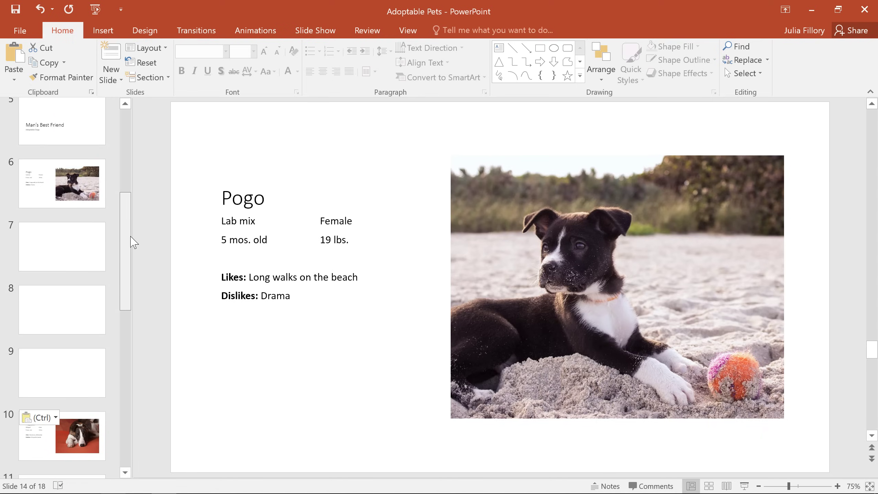
Delete the two empty slides at position 7 and move the Section Header slide down to position 10.
left_click(102, 251)
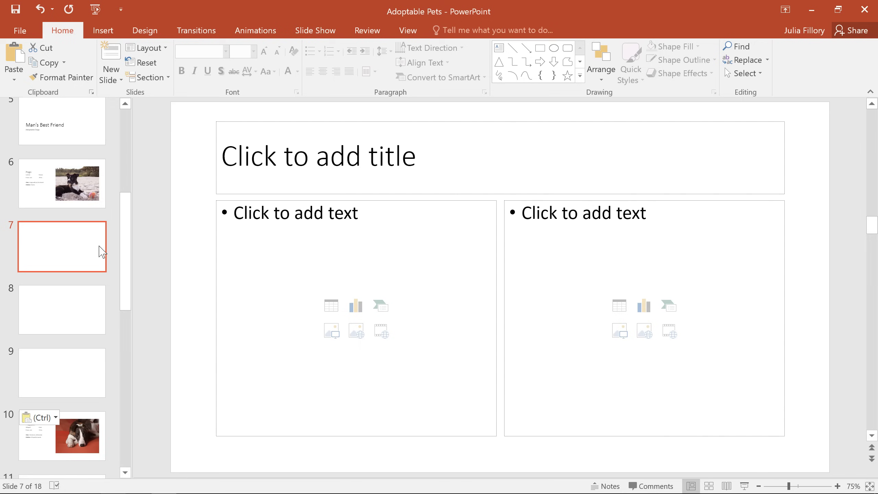
key("Delete")
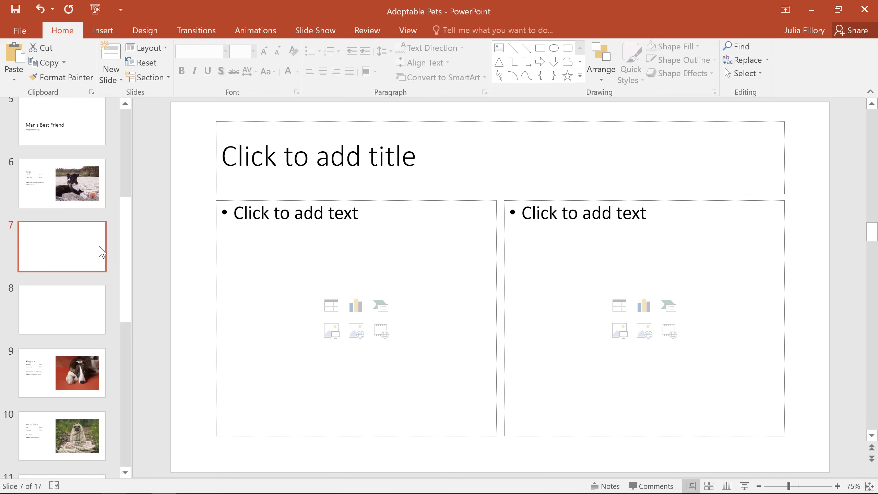
key("Delete")
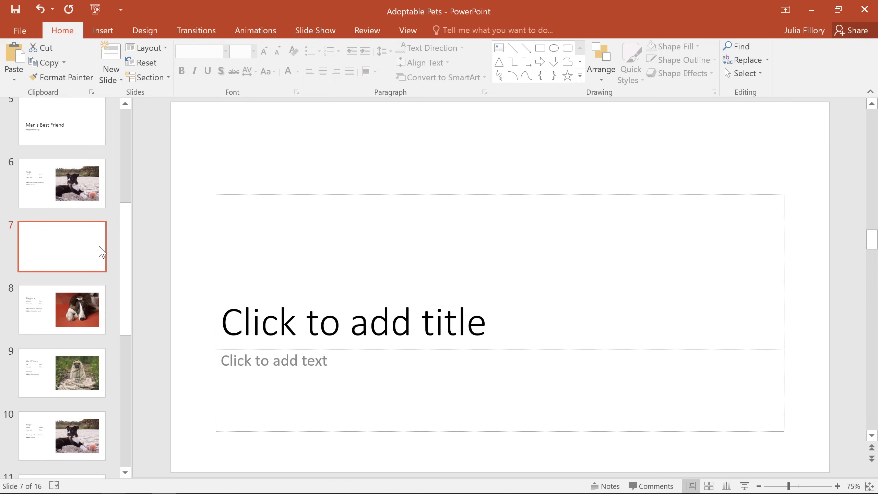
left_click_drag(97, 251, 100, 450)
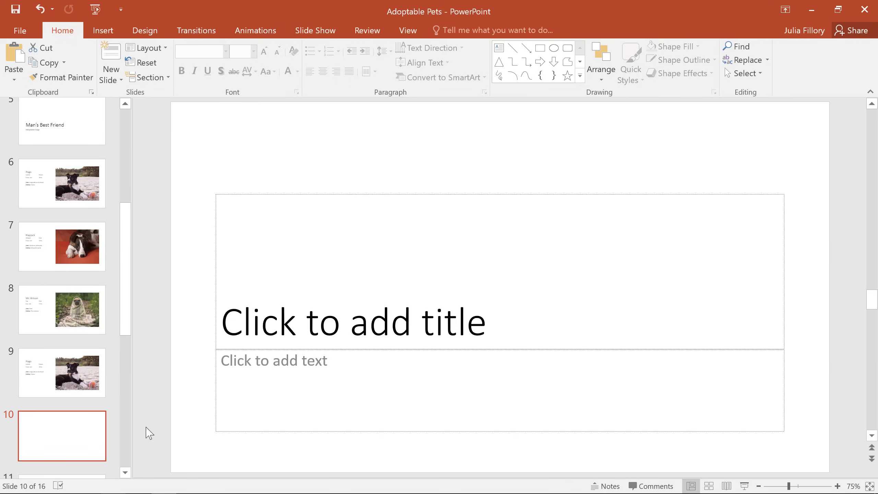
Remove slide 10's subtitle box, then raise the title box and narrow it to the right half.
left_click(213, 408)
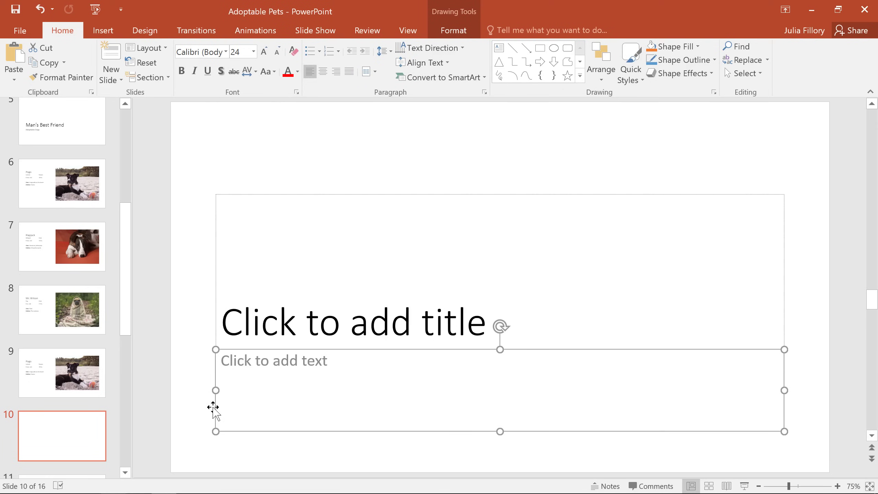
key("Delete")
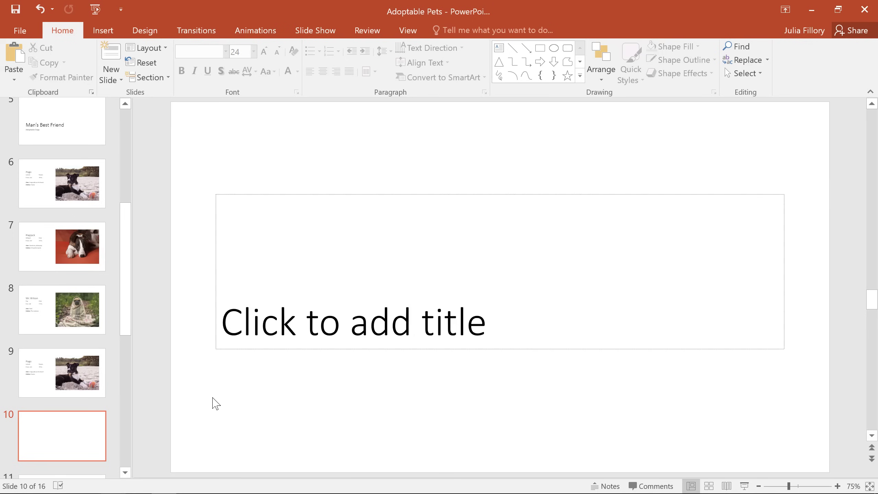
left_click_drag(213, 351, 214, 289)
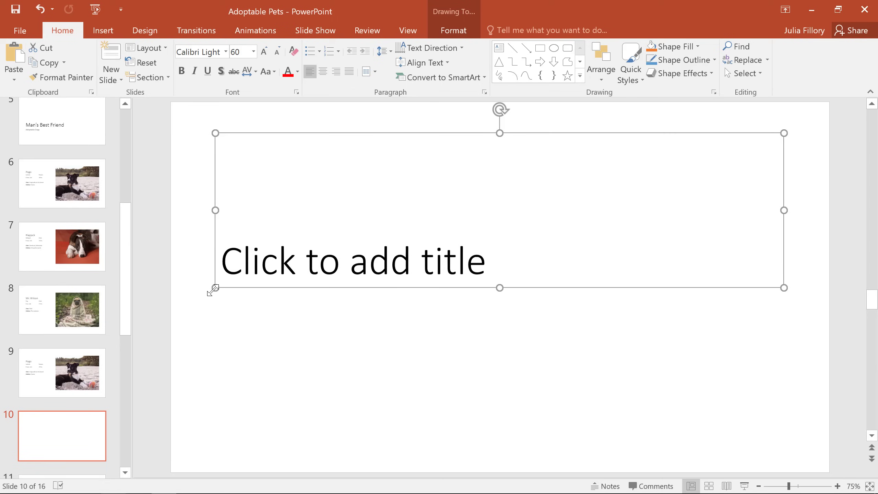
left_click_drag(213, 290, 474, 291)
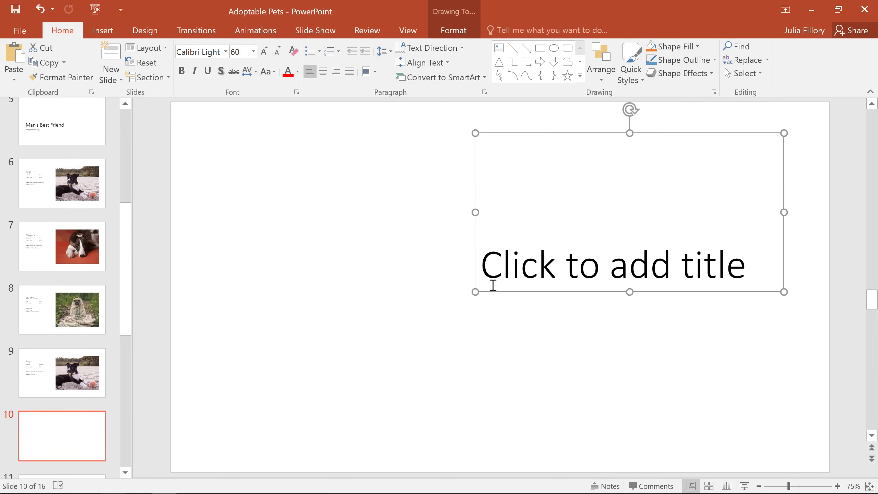
Type the section title 'Cats and other small pets' into the title box.
left_click(534, 270)
type("Cats")
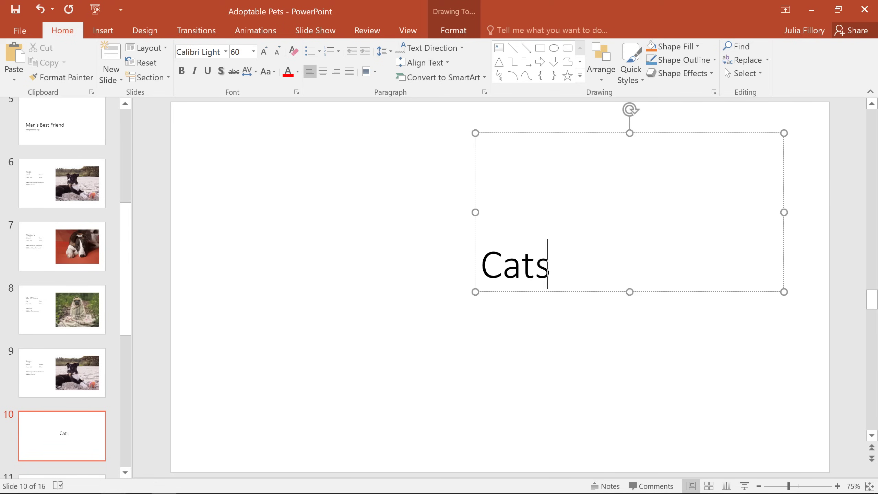
type(" and other small pets")
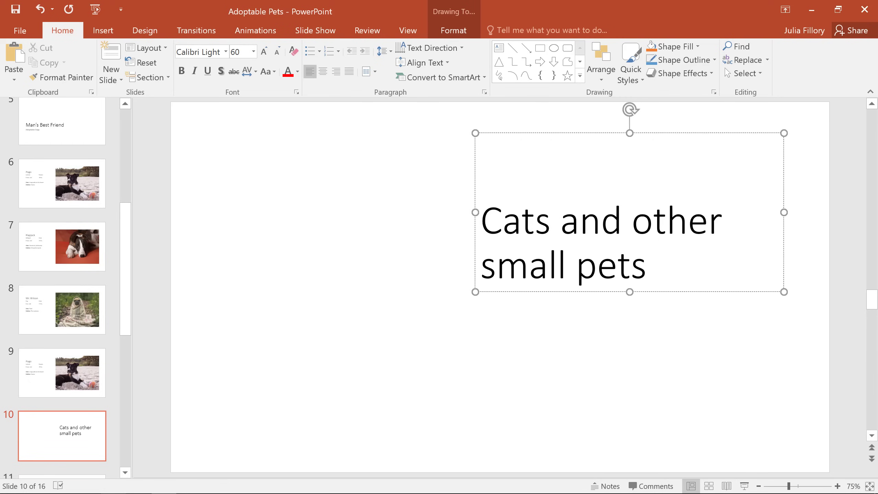
key("Return")
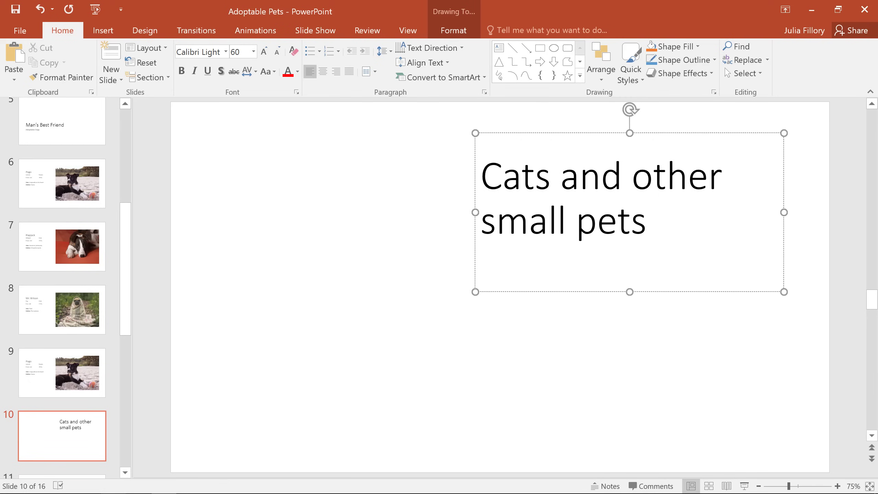
left_click(517, 339)
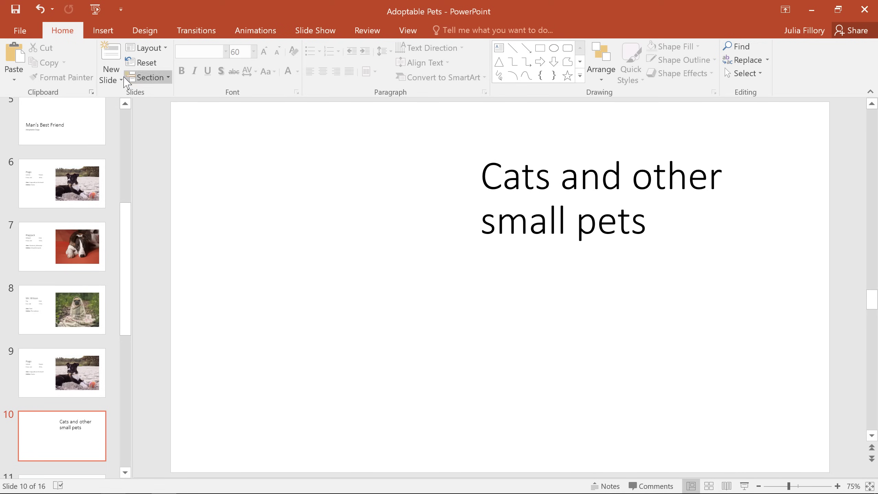
Draw a text box under the title reading 'All the little things'.
left_click(103, 30)
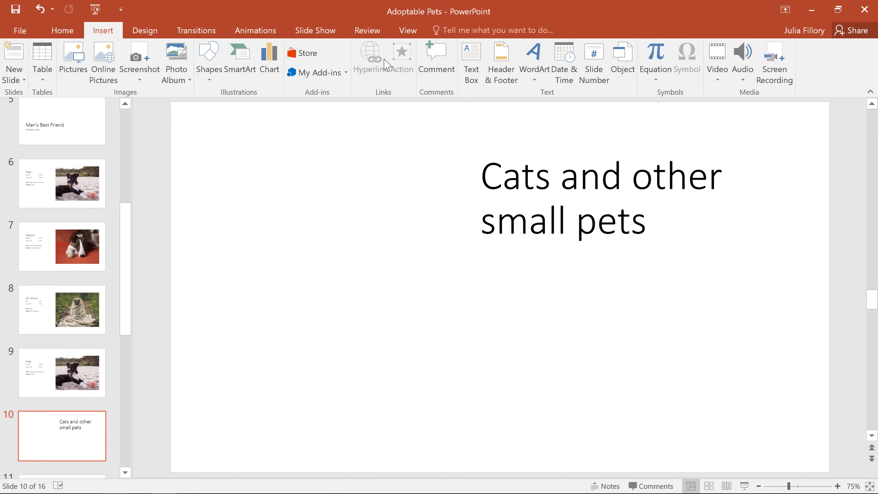
left_click(463, 61)
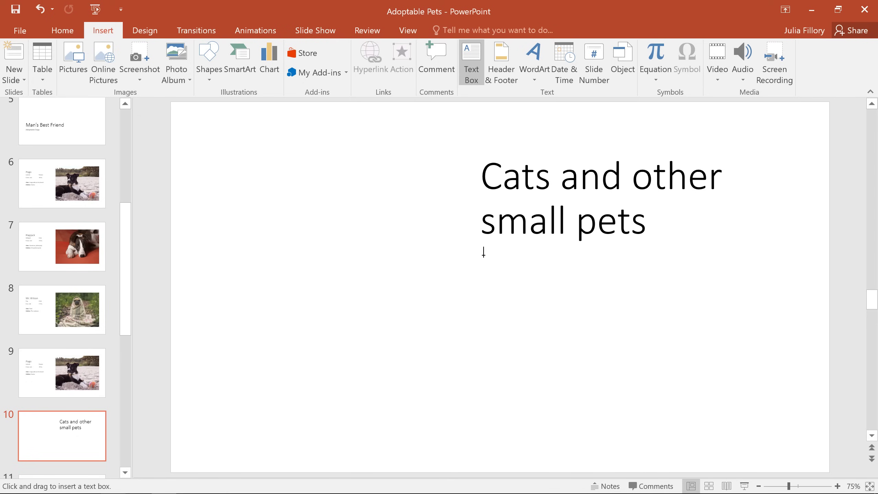
left_click_drag(483, 255, 705, 294)
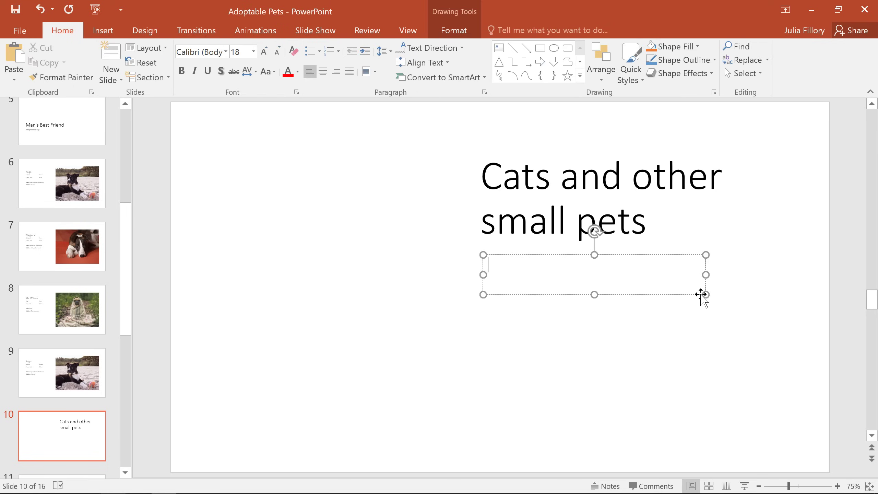
type("All the little thi")
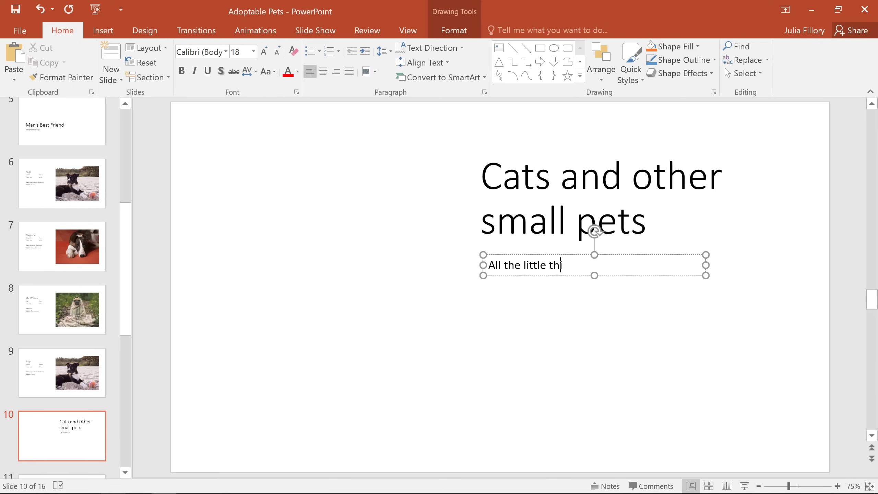
type("ngs")
left_click(670, 351)
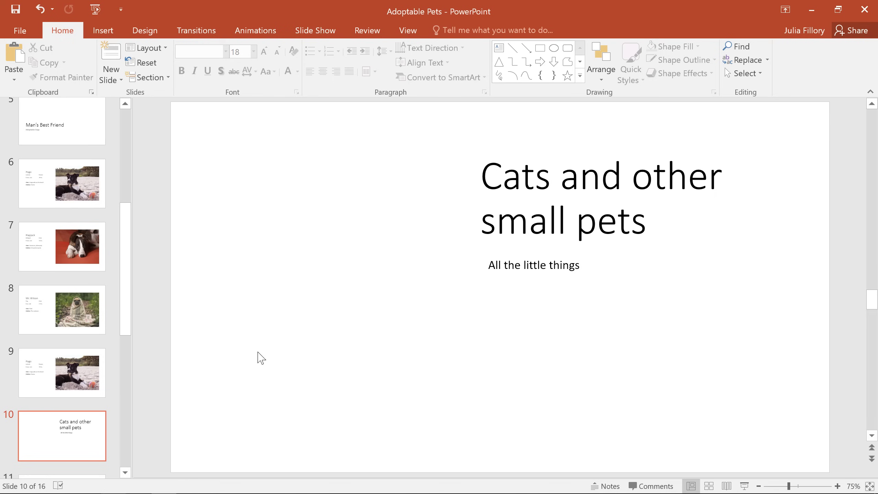
left_click_drag(127, 336, 122, 269)
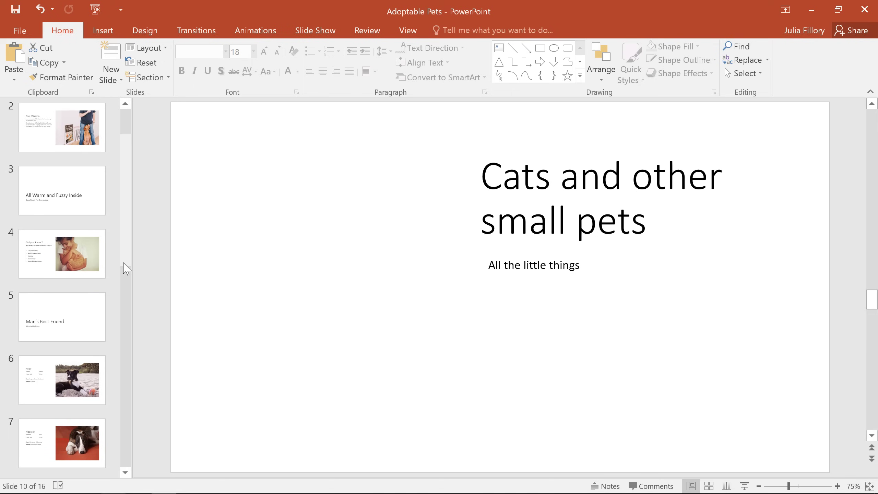
Apply the Badge theme from the Design themes gallery to all slides.
left_click(102, 270)
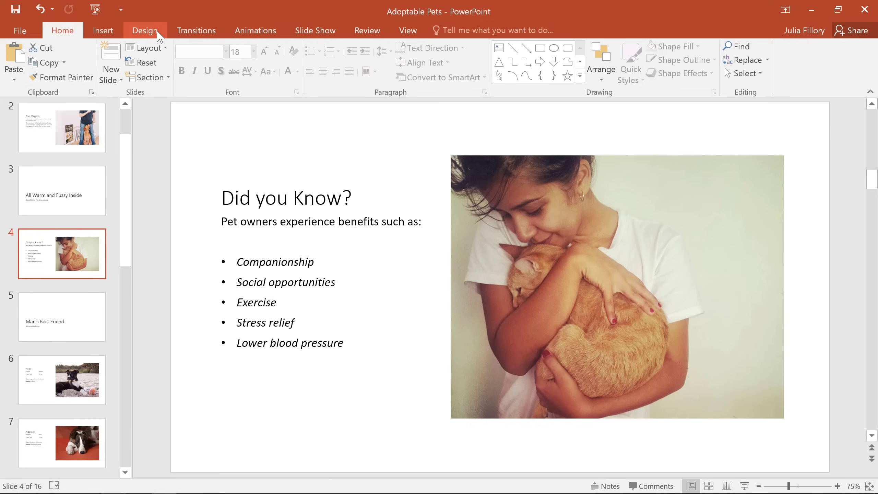
left_click(158, 35)
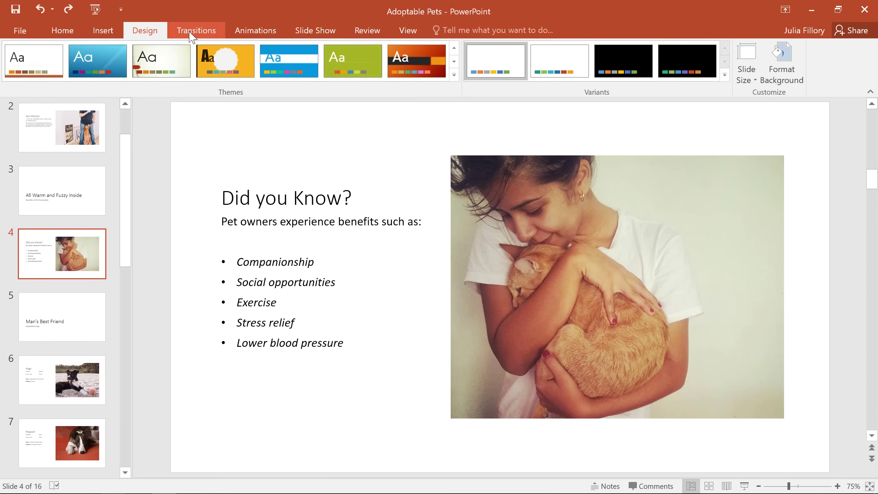
left_click(455, 76)
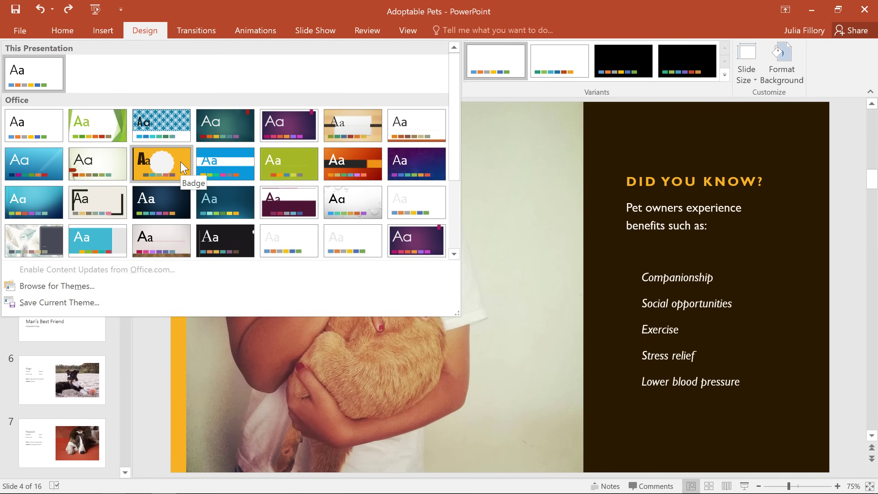
left_click(182, 167)
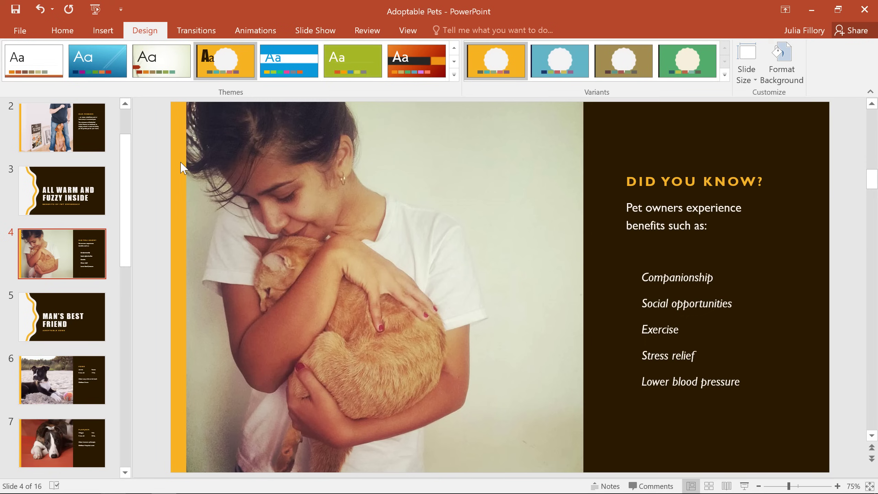
left_click(796, 63)
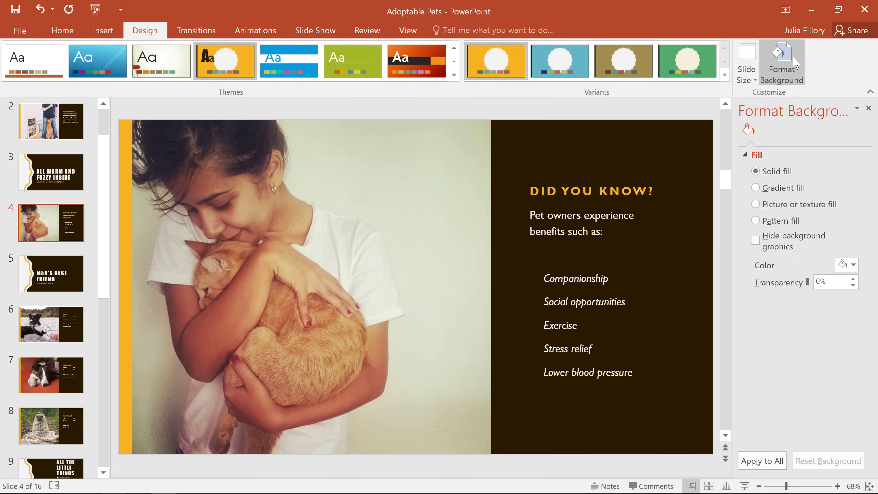
left_click(753, 61)
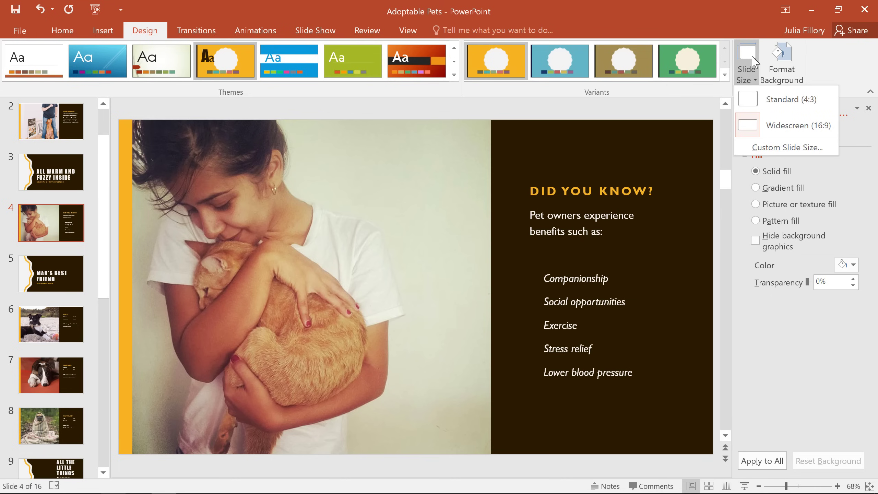
left_click(753, 64)
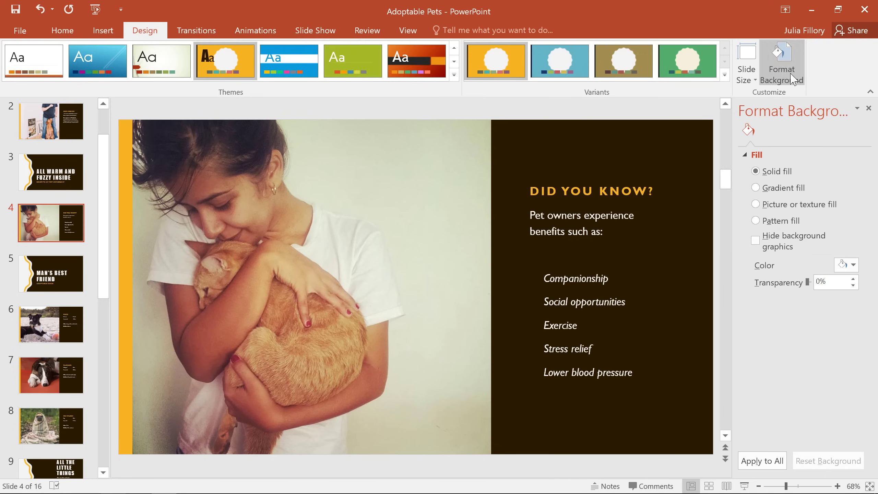
left_click(868, 108)
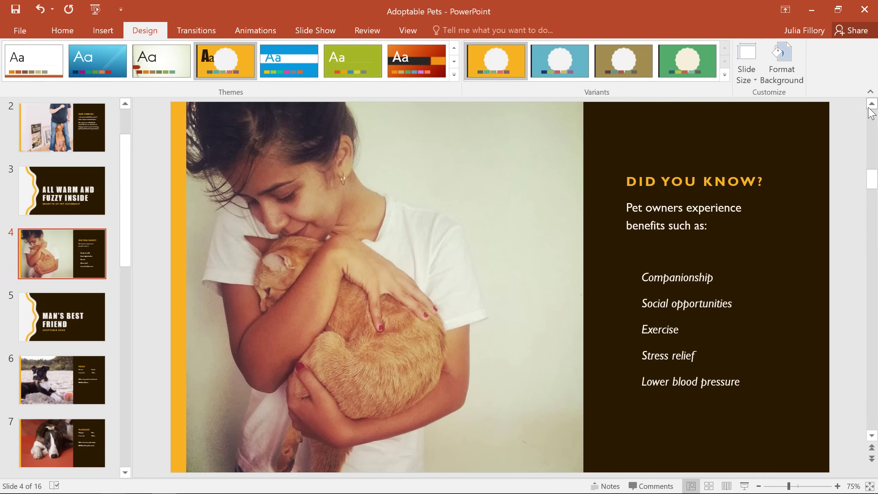